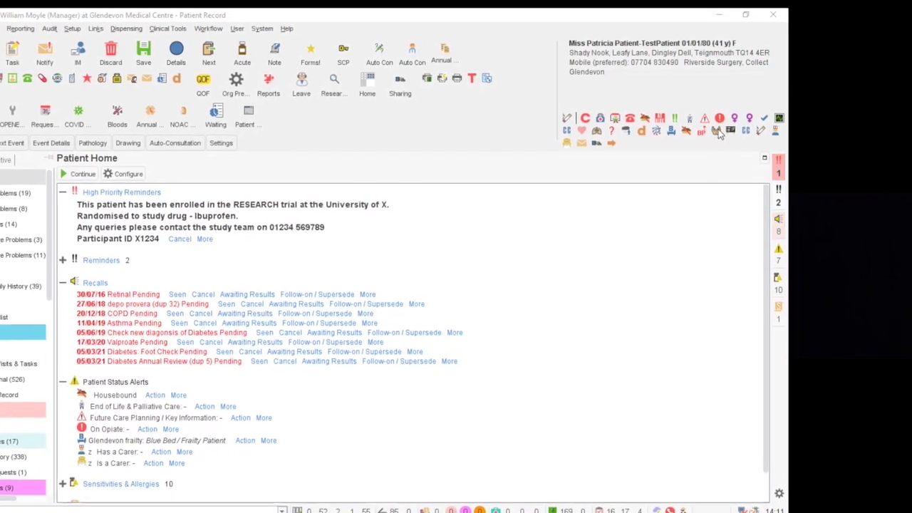
Examine the status icons in the patient's demographics area, including the CHD indicator's details
{"action": "mouse_move", "coordinate": [717, 133]}
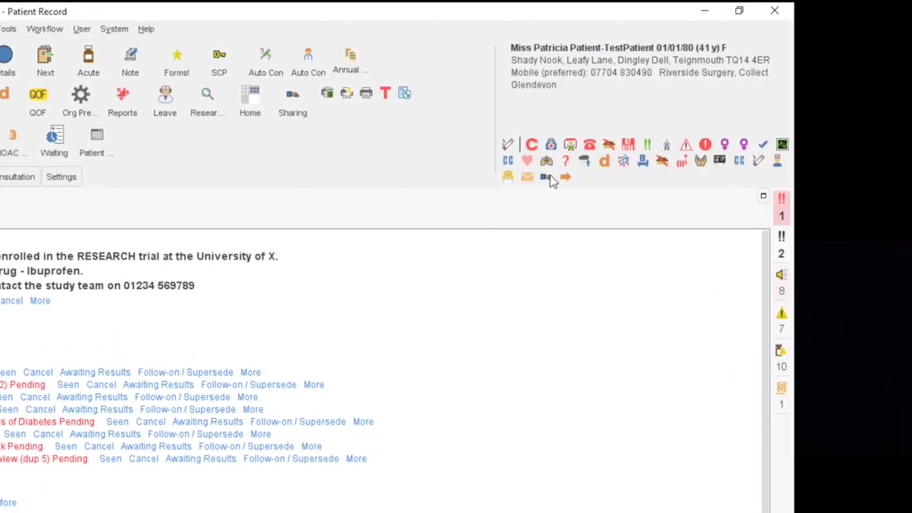
{"action": "mouse_move", "coordinate": [539, 158]}
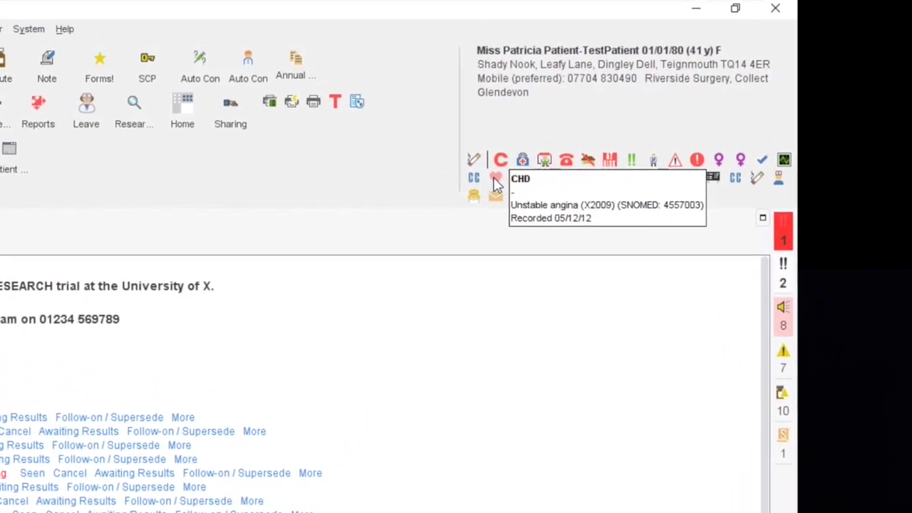
{"action": "mouse_move", "coordinate": [494, 171]}
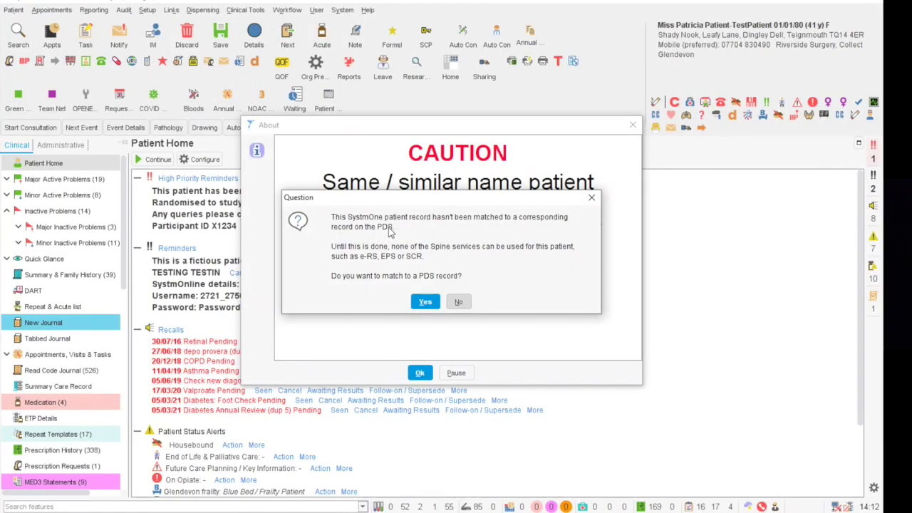
Decline matching the patient to a PDS record and dismiss the similar-name caution
{"action": "left_click", "coordinate": [451, 300]}
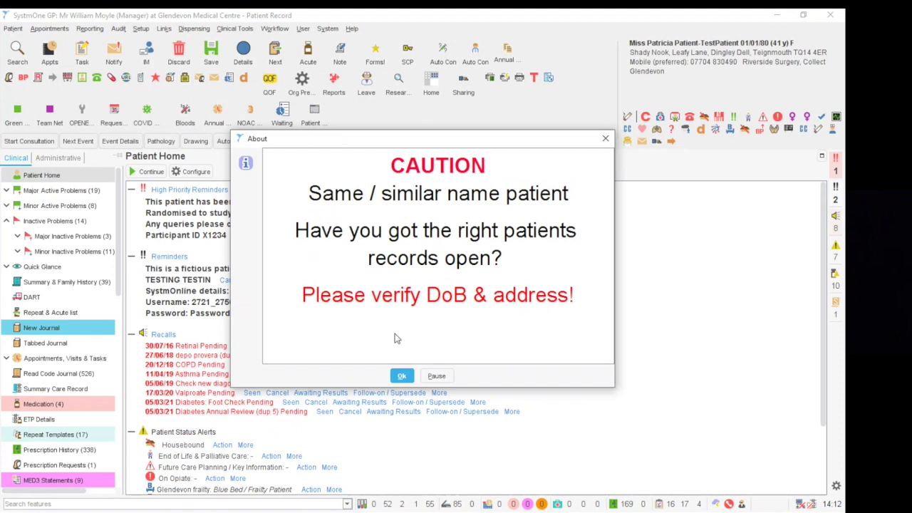
{"action": "left_click", "coordinate": [402, 376]}
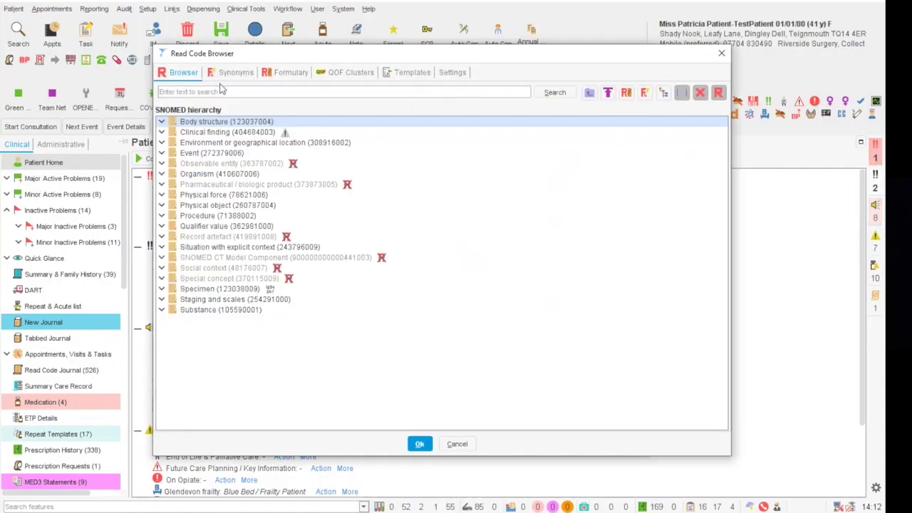
Search the Read Code Browser for asthma and inspect the Asthma entry's codes and the Summary Care Record flag in the matches
{"action": "type", "text": "asthma"}
{"action": "key", "text": "Return"}
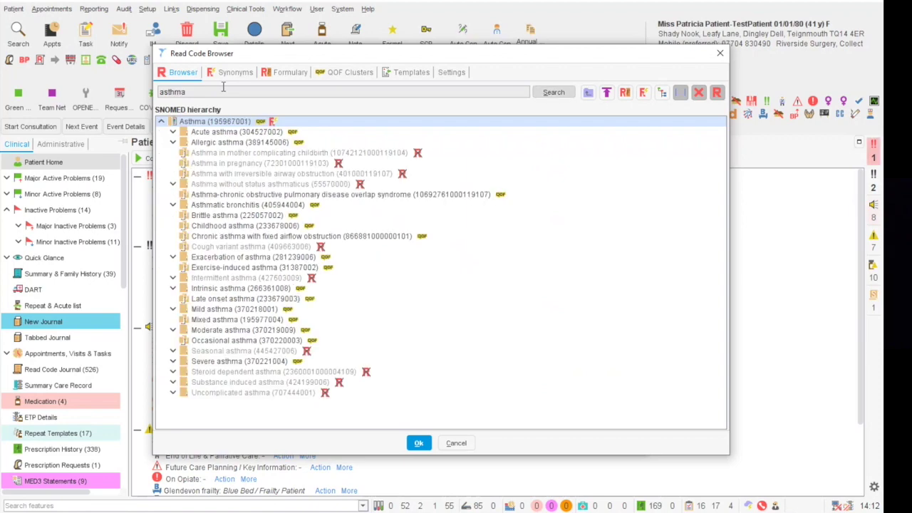
{"action": "left_click", "coordinate": [185, 123]}
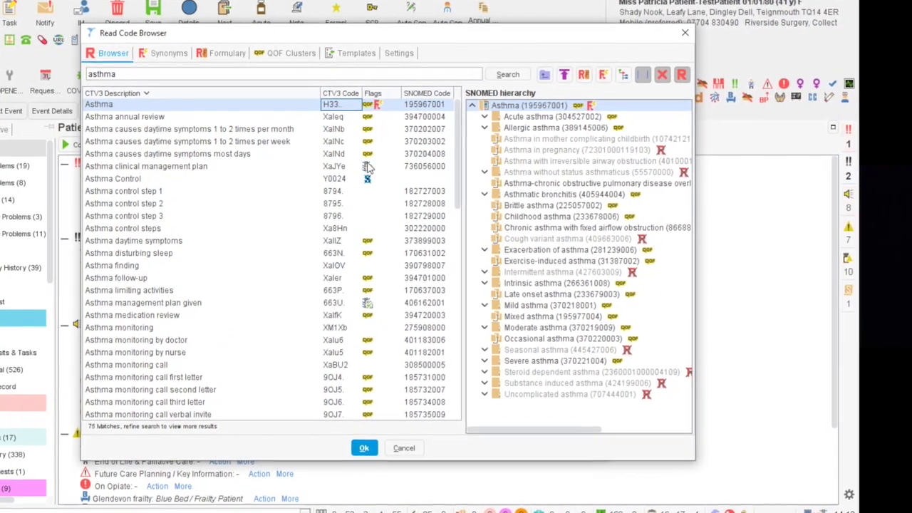
{"action": "mouse_move", "coordinate": [423, 182]}
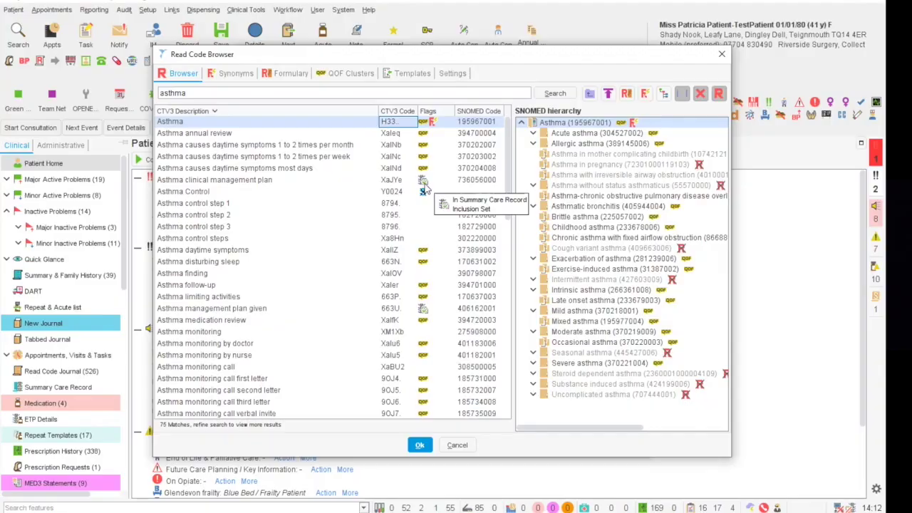
{"action": "left_click", "coordinate": [471, 123]}
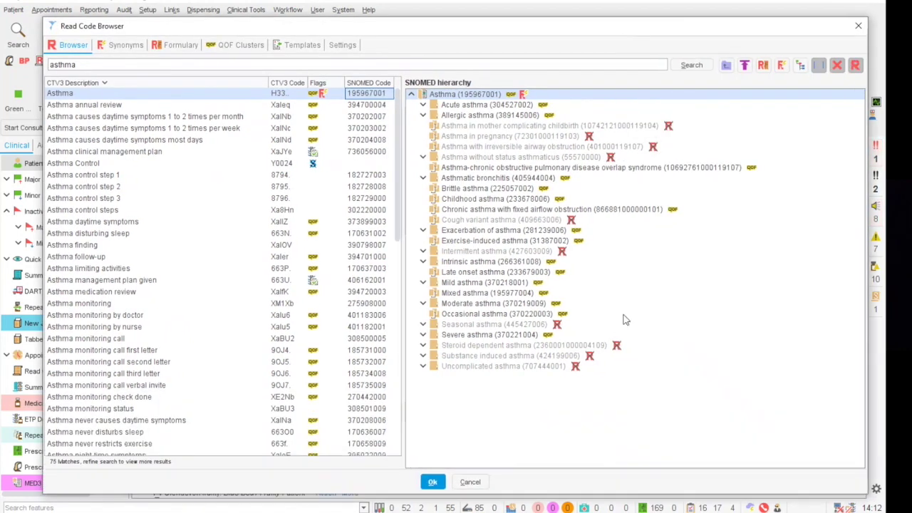
Explore the children of Asthma in the SNOMED hierarchy, including the asthmatic bronchitis, exacerbation and severe asthma branches
{"action": "left_click", "coordinate": [417, 96]}
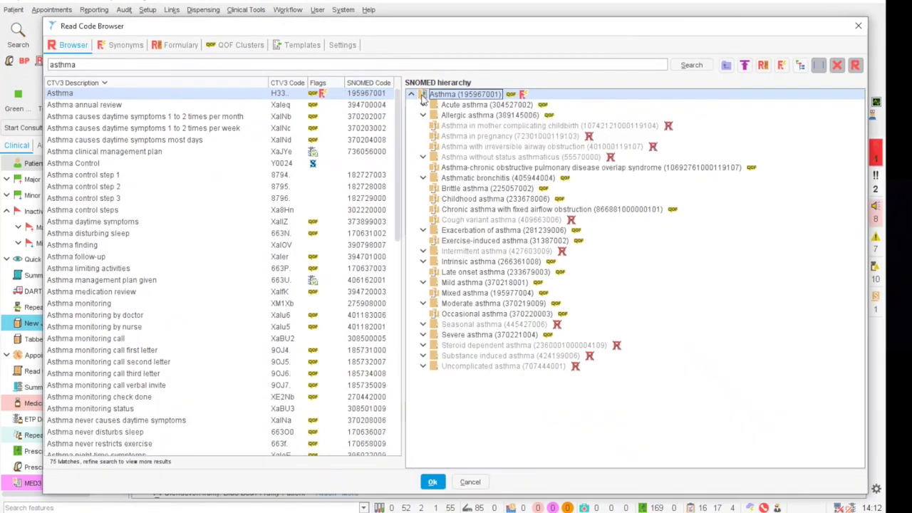
{"action": "left_click", "coordinate": [457, 106]}
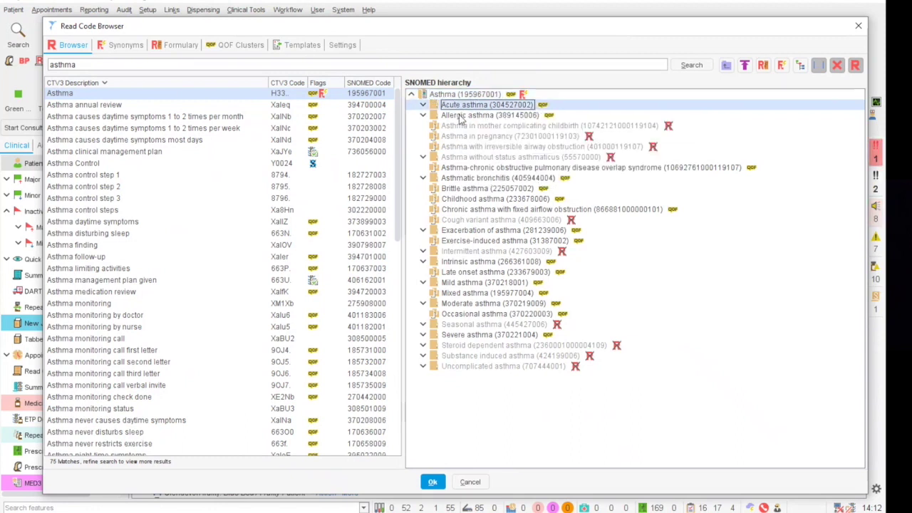
{"action": "left_click", "coordinate": [435, 189]}
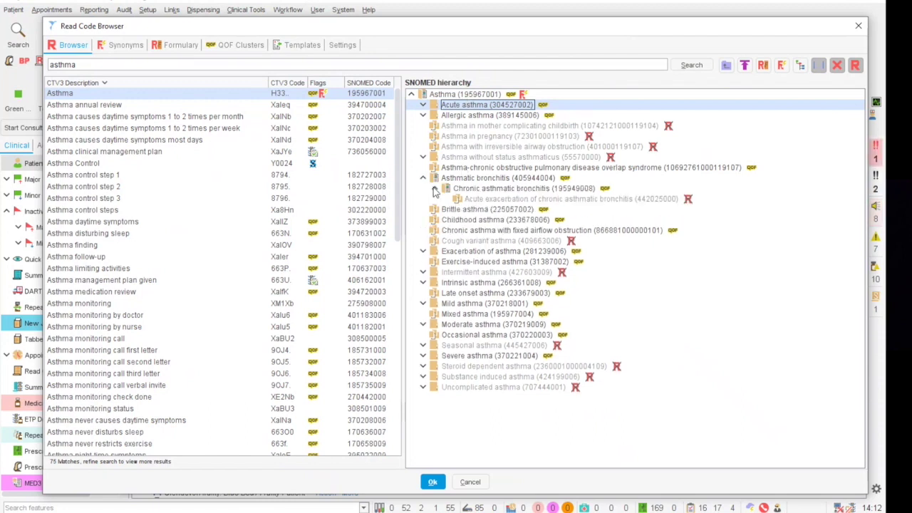
{"action": "left_click", "coordinate": [488, 200]}
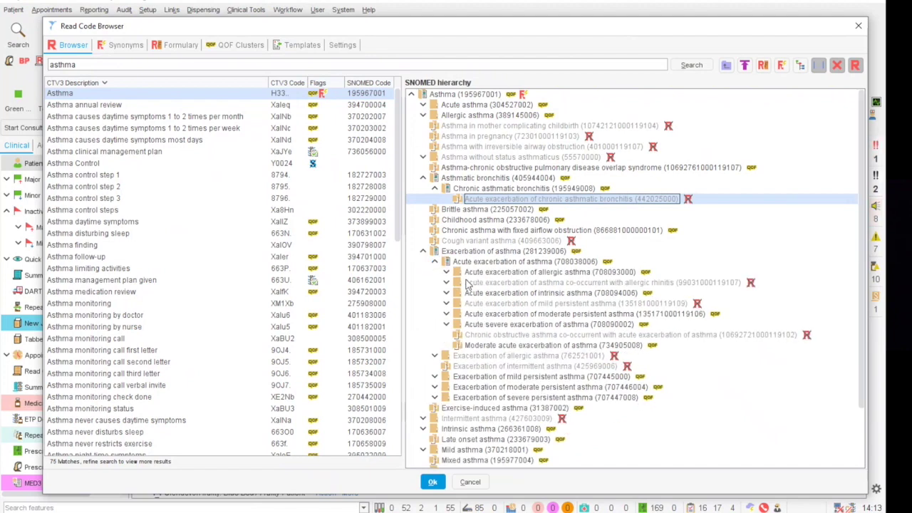
{"action": "left_click", "coordinate": [423, 431]}
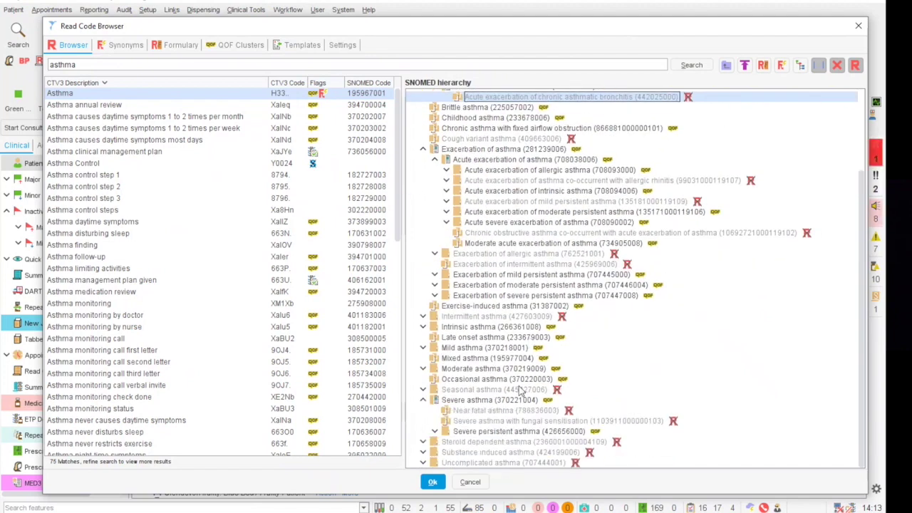
{"action": "left_click", "coordinate": [436, 432]}
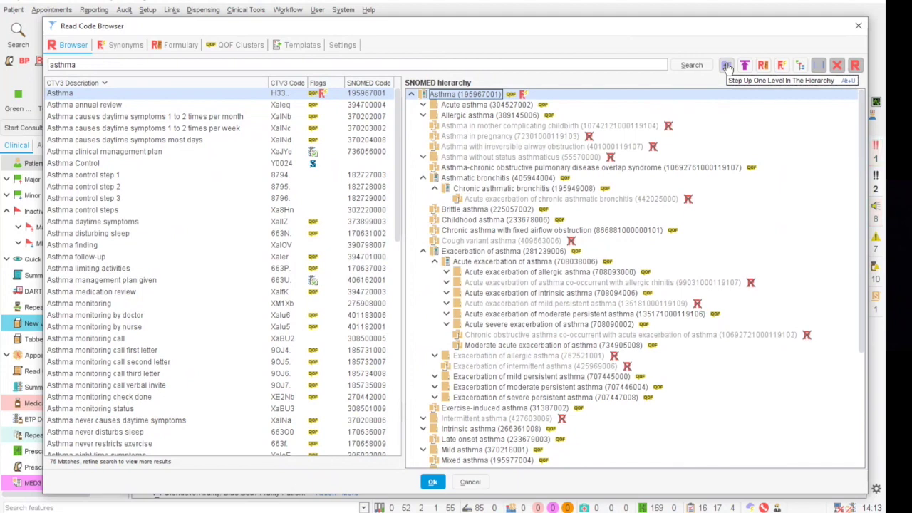
Step up one hierarchy level from Asthma and inspect the read codes mapped to Disorder of respiratory system
{"action": "left_click", "coordinate": [726, 68]}
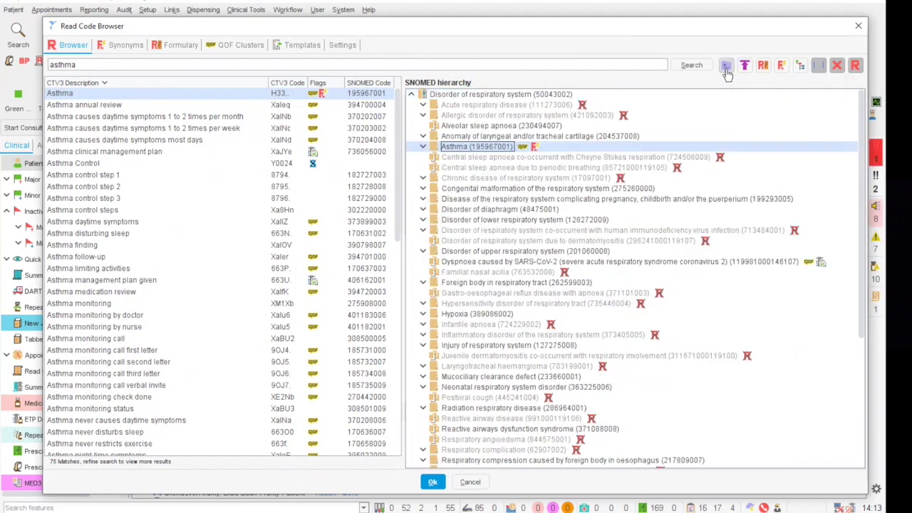
{"action": "left_click", "coordinate": [492, 94]}
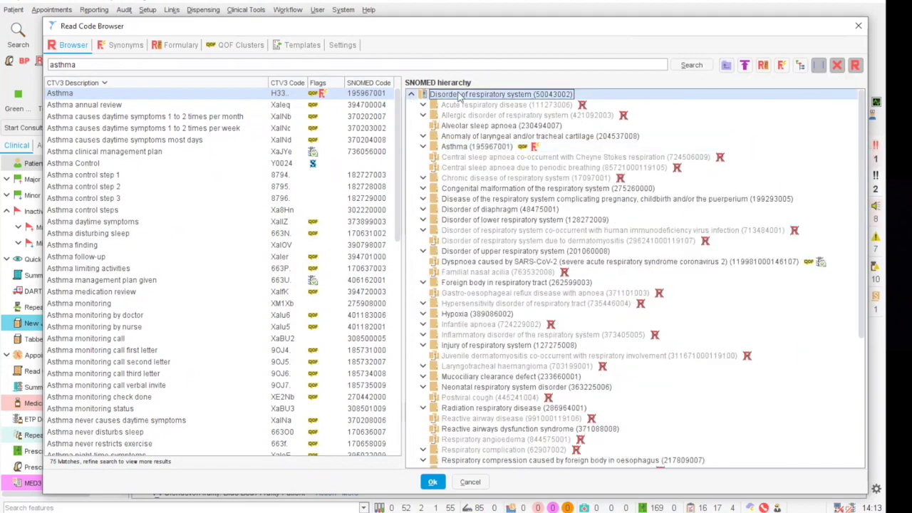
{"action": "mouse_move", "coordinate": [566, 101]}
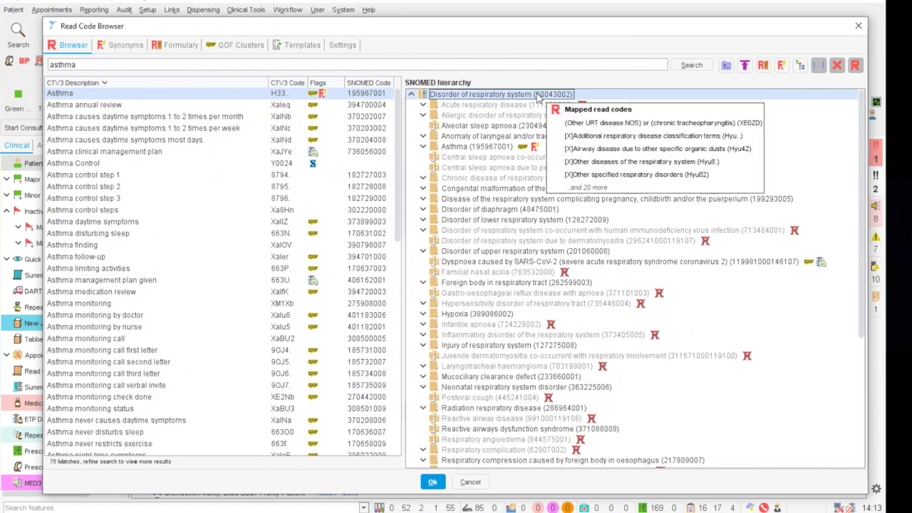
Drill down through Asthma, Severe asthma and Severe persistent asthma to Severe uncontrolled persistent asthma and check the mapped read codes
{"action": "left_click", "coordinate": [424, 147]}
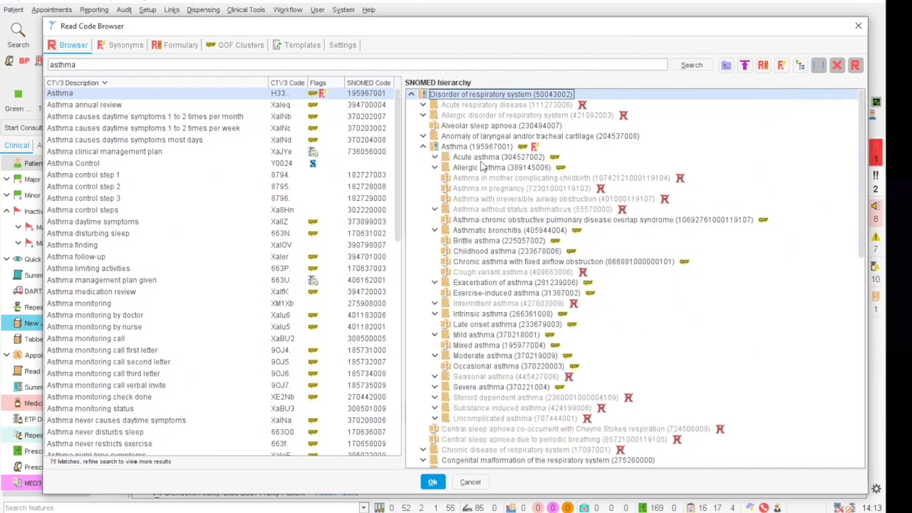
{"action": "scroll", "coordinate": [481, 165], "scroll_direction": "down", "scroll_amount": 2}
{"action": "left_click", "coordinate": [435, 332]}
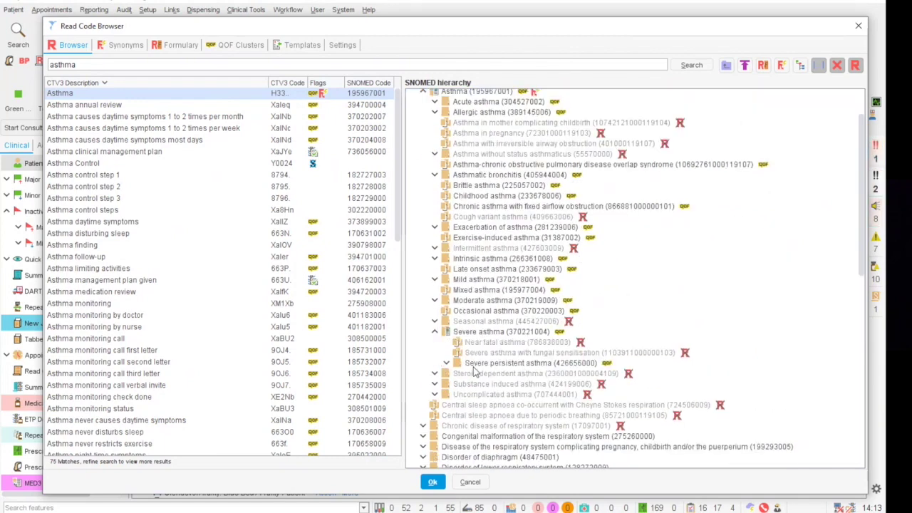
{"action": "left_click", "coordinate": [446, 364]}
{"action": "scroll", "coordinate": [536, 322], "scroll_direction": "down", "scroll_amount": 2}
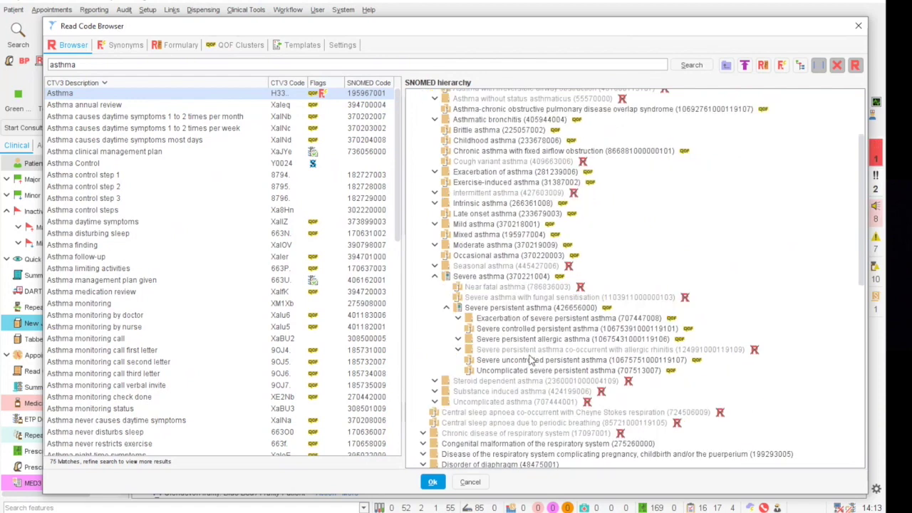
{"action": "left_click", "coordinate": [478, 360]}
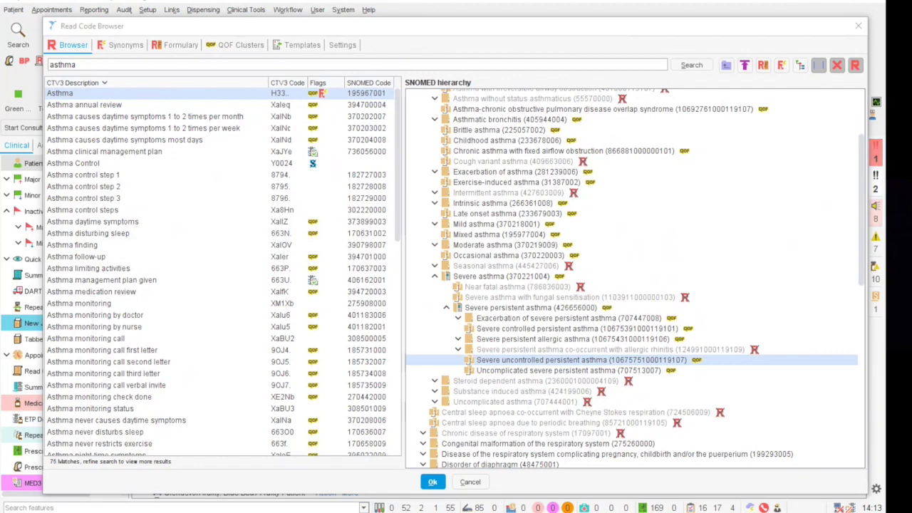
{"action": "left_click", "coordinate": [540, 362]}
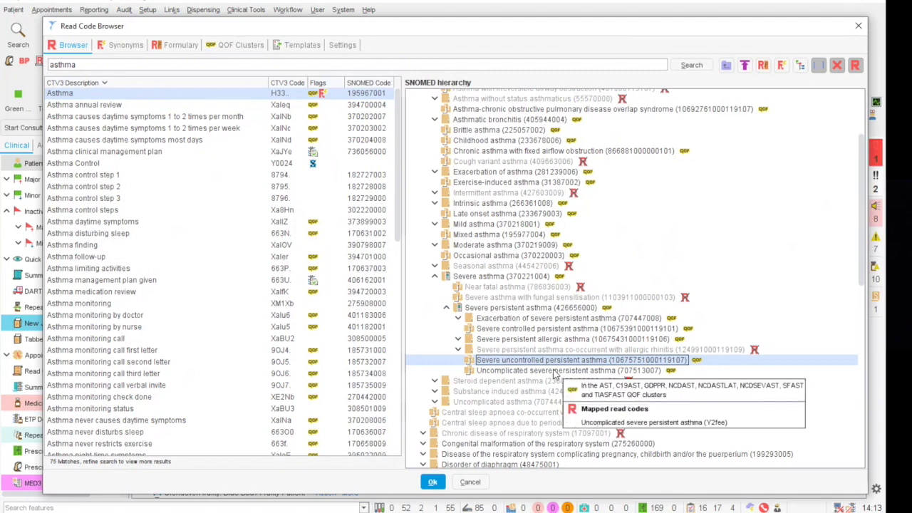
{"action": "mouse_move", "coordinate": [554, 364]}
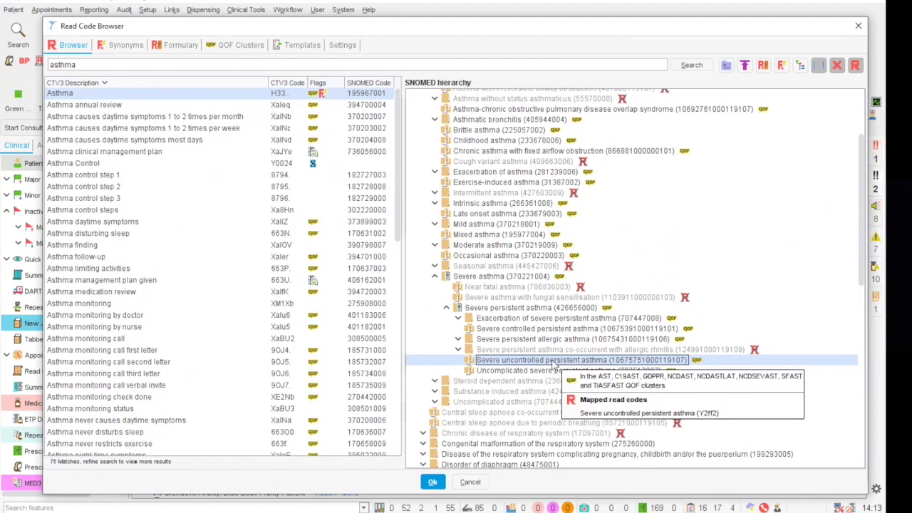
{"action": "mouse_move", "coordinate": [503, 314]}
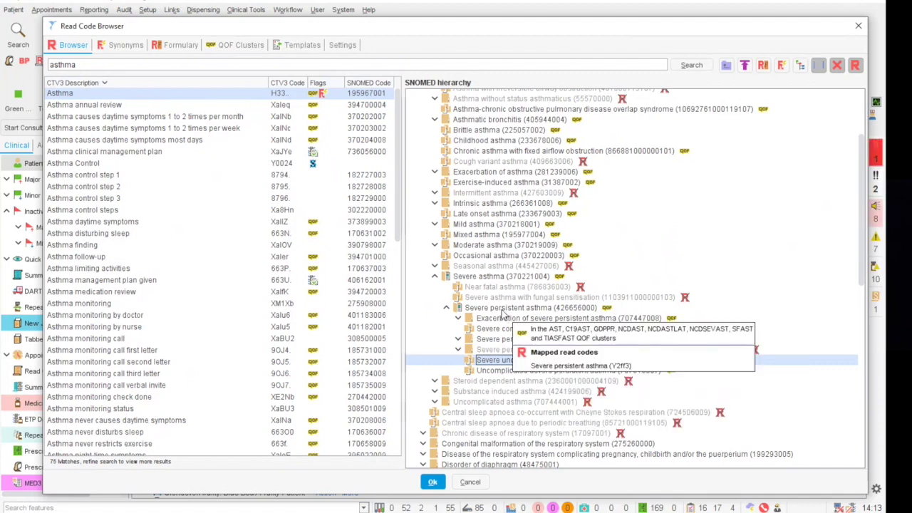
Go back up from Severe asthma to the parent Asthma code (195967001), select it and confirm the choice
{"action": "left_click", "coordinate": [495, 277]}
{"action": "scroll", "coordinate": [524, 294], "scroll_direction": "up", "scroll_amount": 4}
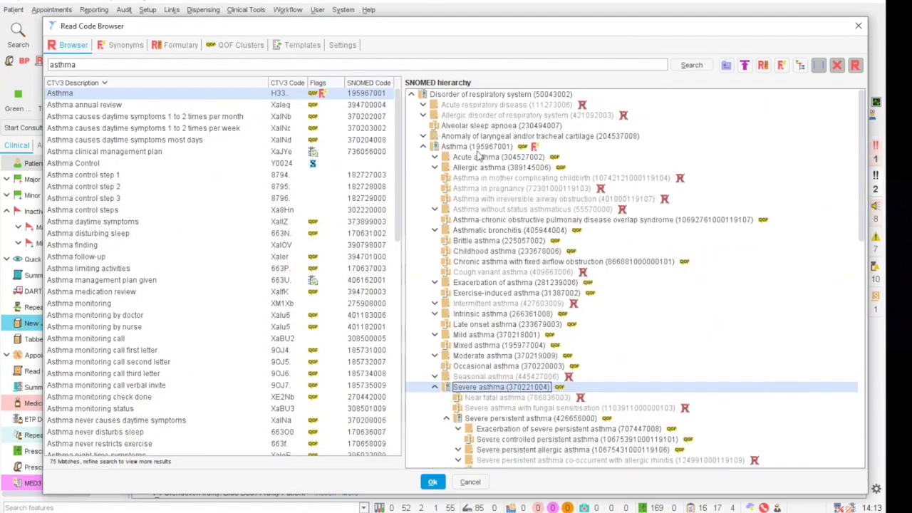
{"action": "left_click", "coordinate": [468, 147]}
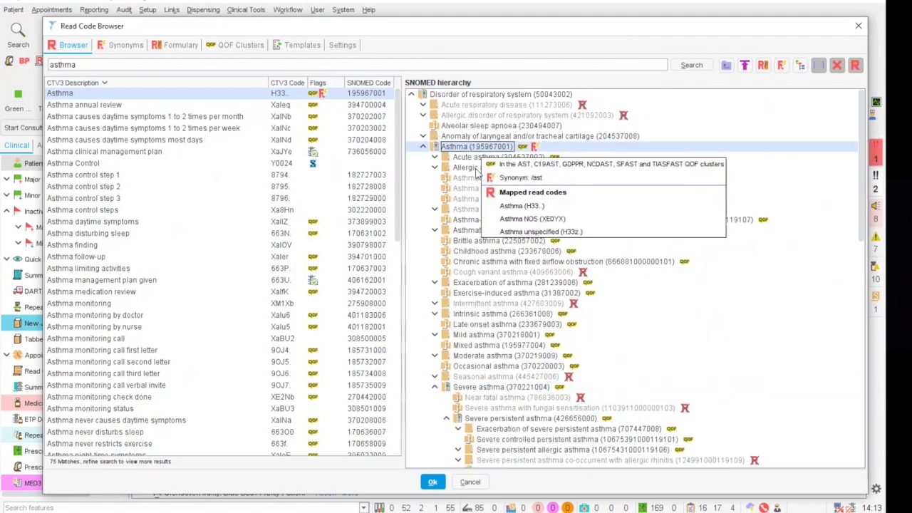
{"action": "left_click", "coordinate": [432, 482]}
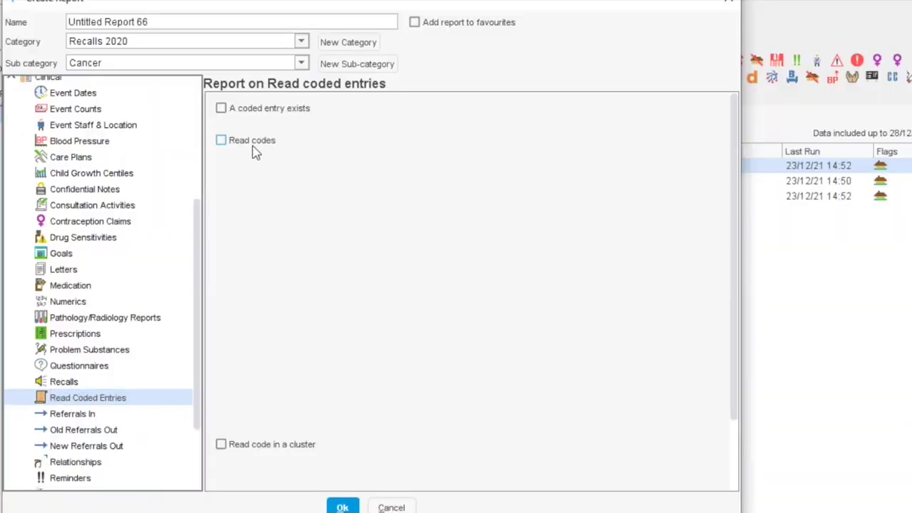
Add a Read codes criterion to the new report that matches Asthma (195967001) and its children in the SNOMED hierarchy
{"action": "left_click", "coordinate": [254, 145]}
{"action": "left_click", "coordinate": [346, 253]}
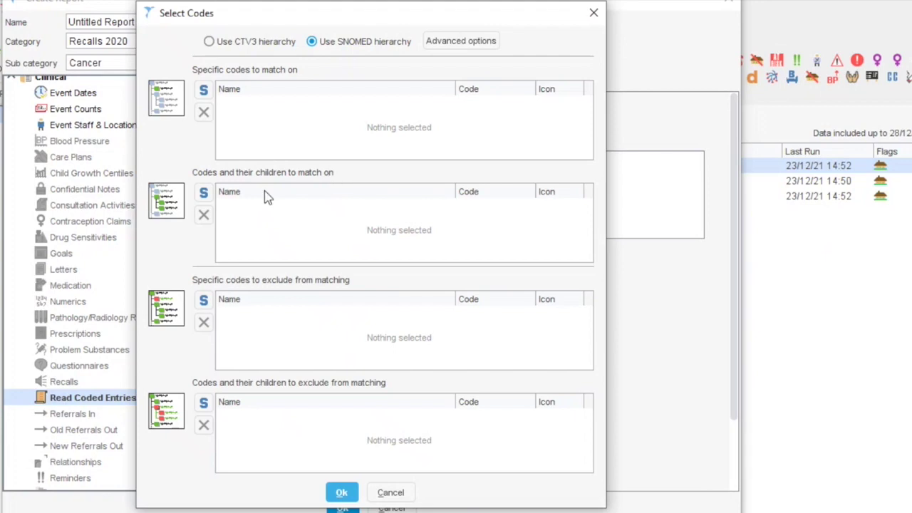
{"action": "left_click", "coordinate": [206, 195]}
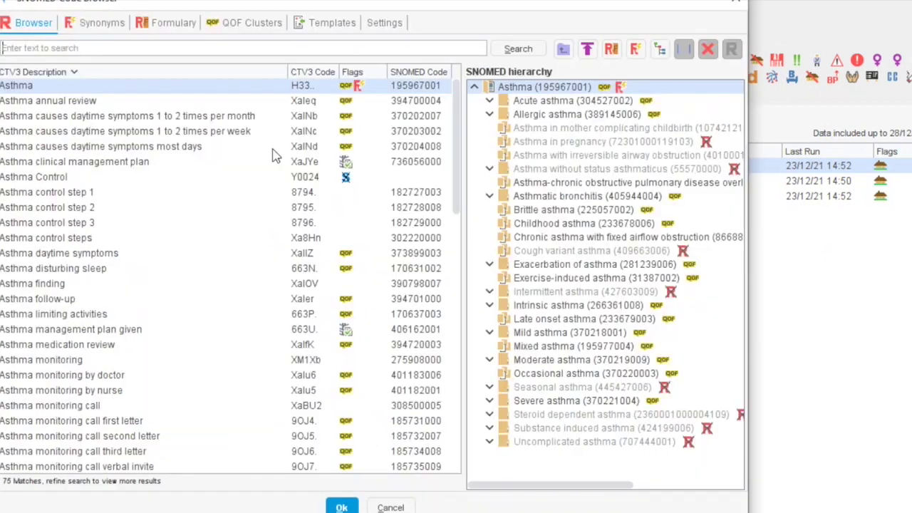
{"action": "left_click", "coordinate": [534, 101]}
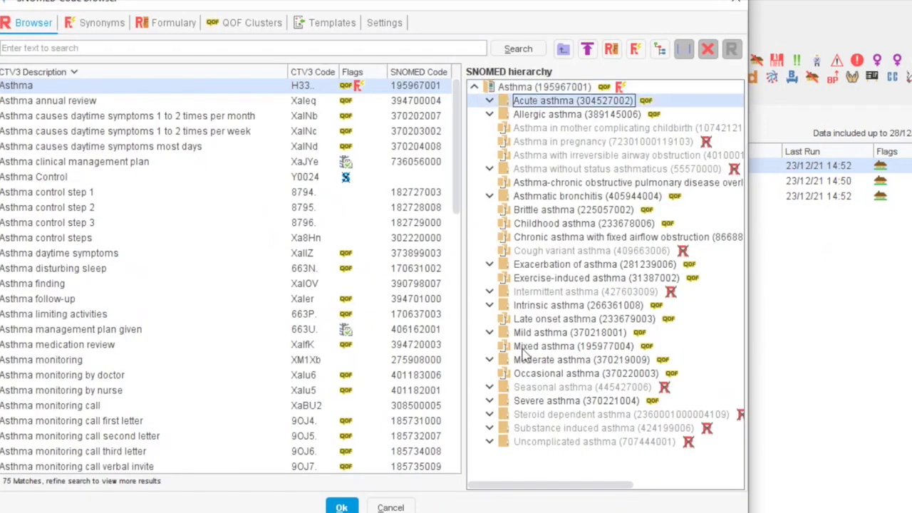
{"action": "left_click", "coordinate": [526, 87]}
{"action": "left_click", "coordinate": [343, 507]}
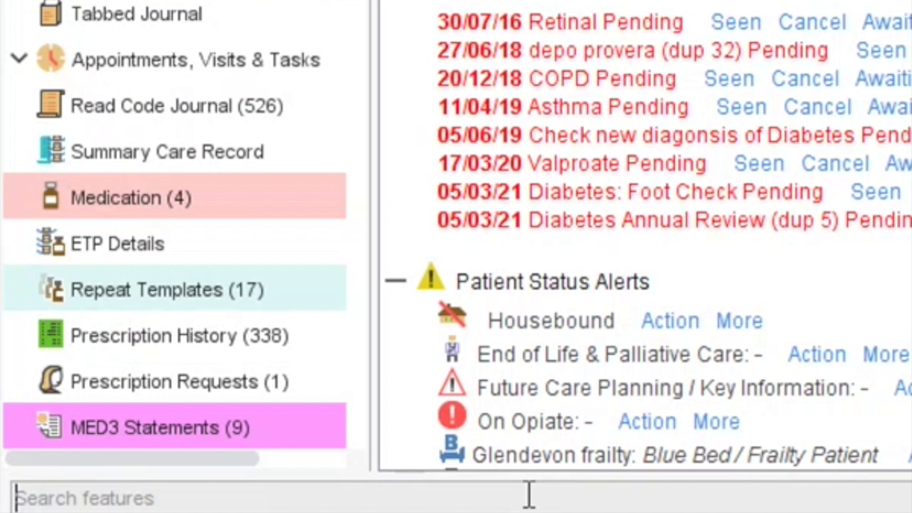
Find and open the CRN Research Activity Coding Template v1.0 and go to the invitation CPMS field on its Research Study page
{"action": "type", "text": "researc"}
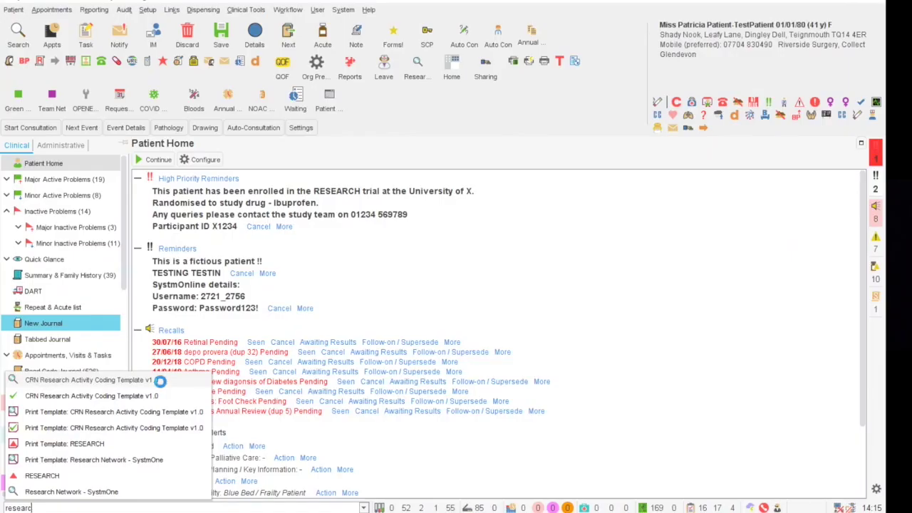
{"action": "left_click", "coordinate": [175, 131]}
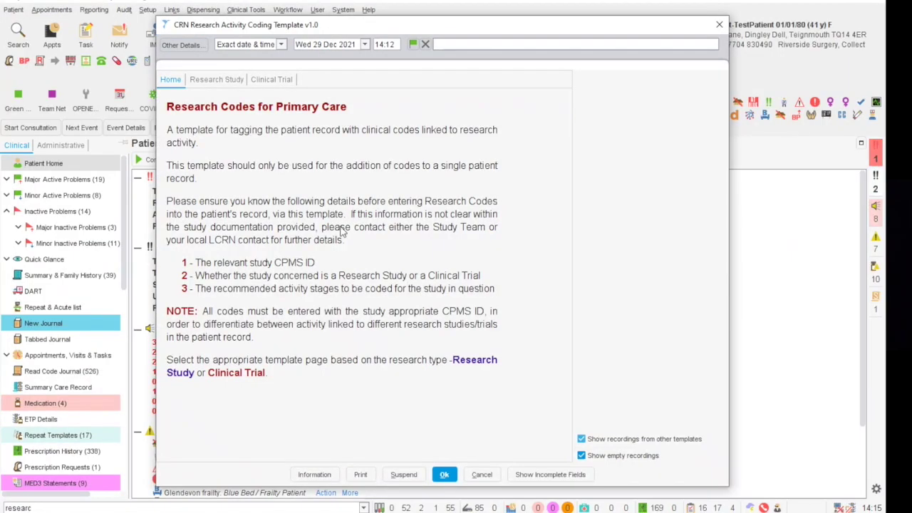
{"action": "left_click", "coordinate": [217, 81]}
{"action": "left_click", "coordinate": [415, 209]}
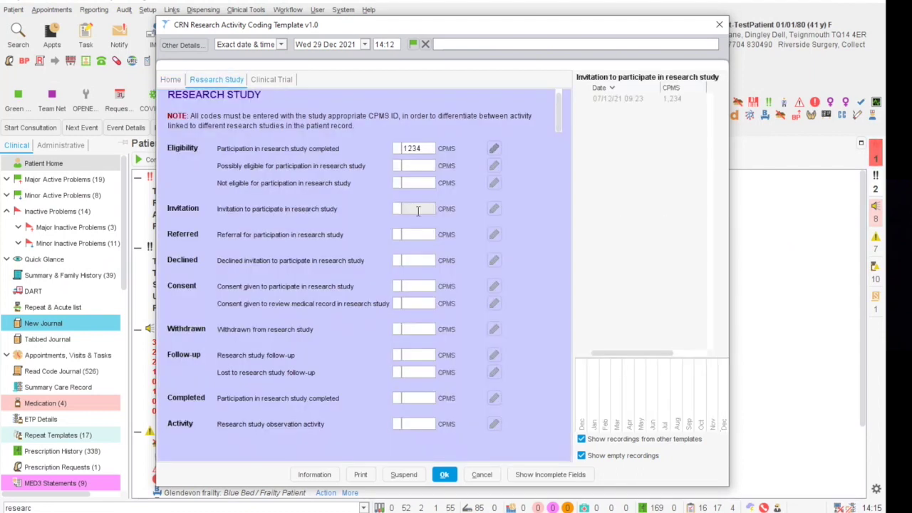
Enter CPMS ID 1234 for the invitation to participate in research study
{"action": "type", "text": "13574"}
{"action": "key", "text": "BackSpace"}
{"action": "key", "text": "BackSpace"}
{"action": "key", "text": "BackSpace"}
{"action": "key", "text": "BackSpace"}
{"action": "key", "text": "BackSpace"}
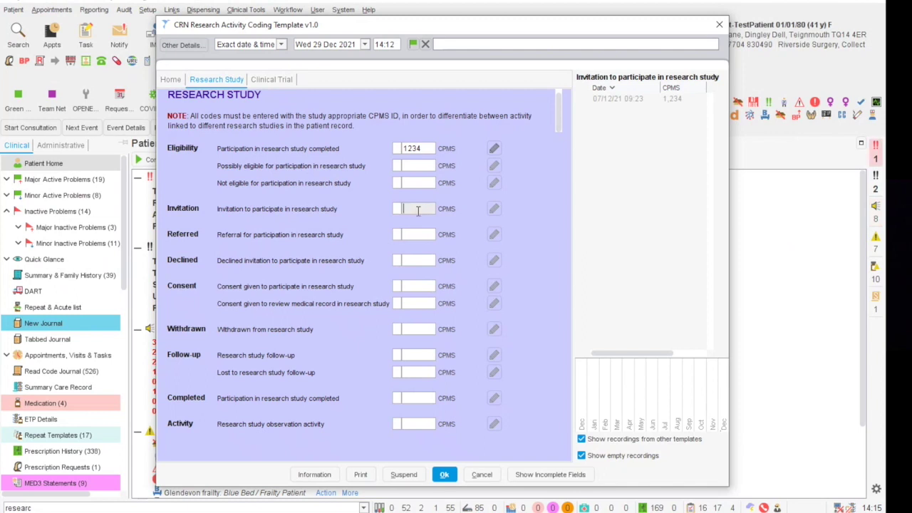
{"action": "type", "text": "1234"}
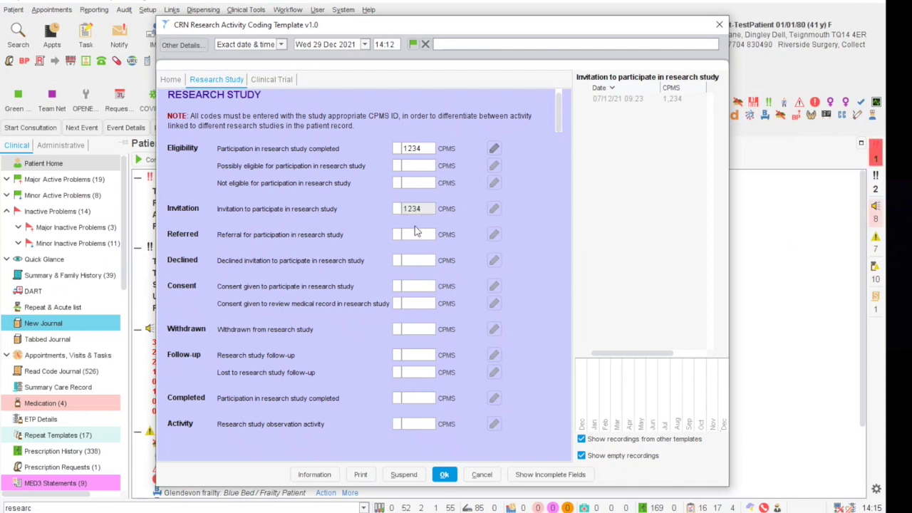
Enter CPMS ID 1234 for consent to participate and consent to review the medical record, and confirm the research template
{"action": "left_click", "coordinate": [413, 304]}
{"action": "left_click", "coordinate": [413, 286]}
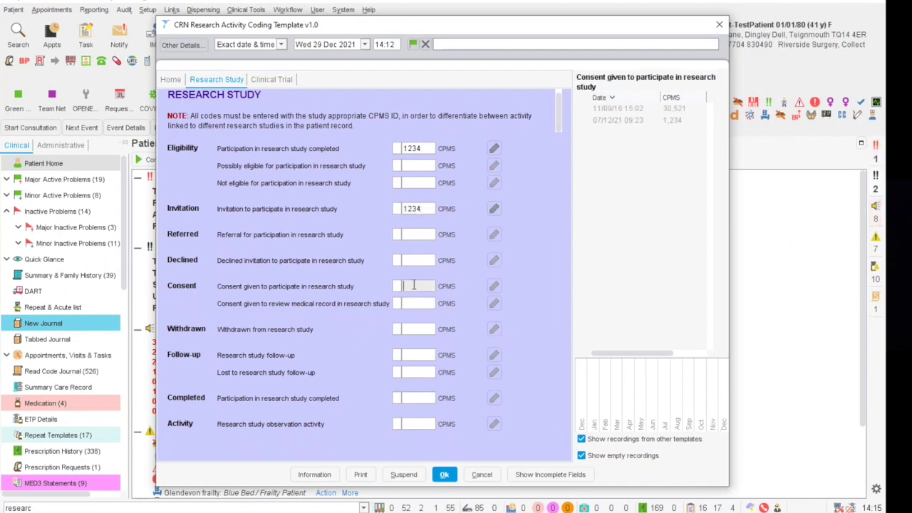
{"action": "type", "text": "1234"}
{"action": "left_click", "coordinate": [415, 303]}
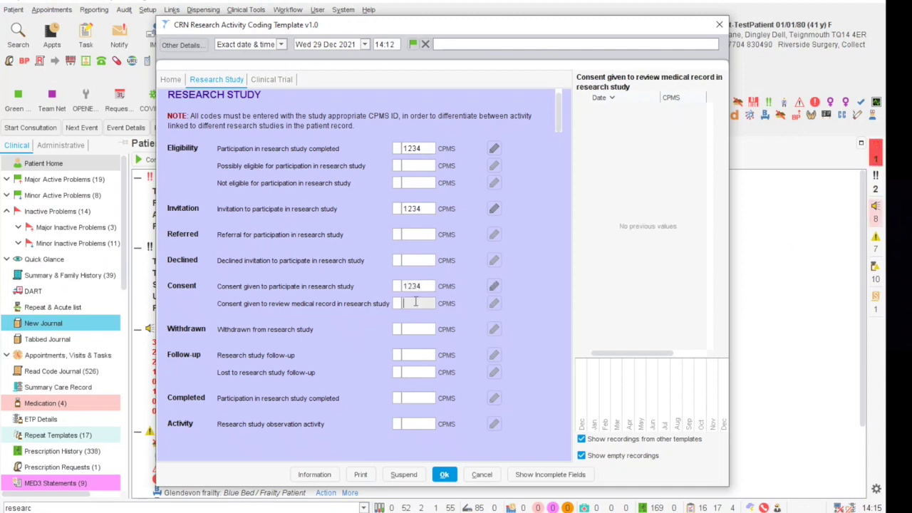
{"action": "type", "text": "1234"}
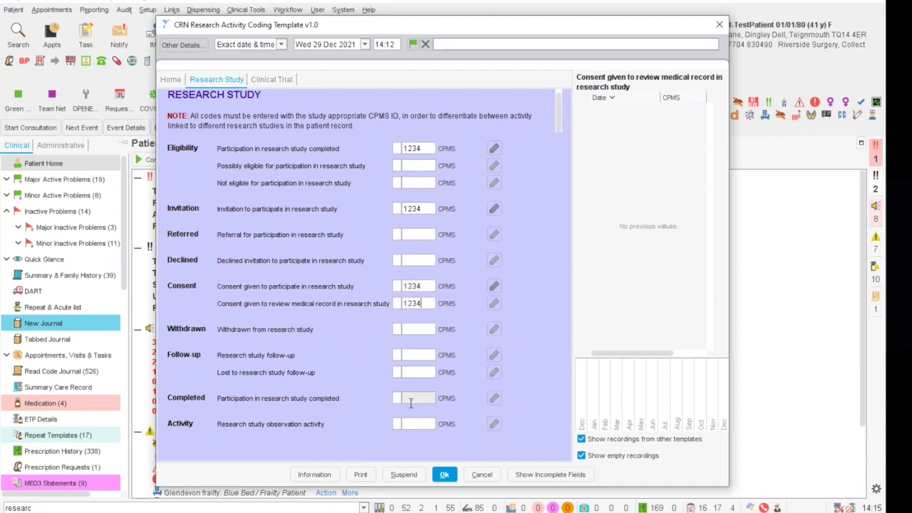
{"action": "left_click", "coordinate": [444, 475]}
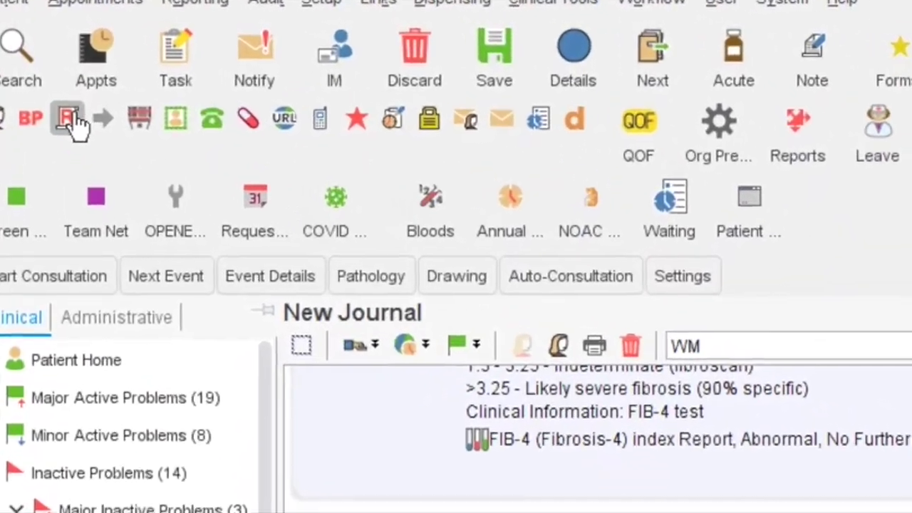
Search the read codes for diabetes, drill down from Diabetes mellitus to Type 2 diabetes mellitus (44054006) and choose it for a new coded entry
{"action": "left_click", "coordinate": [60, 102]}
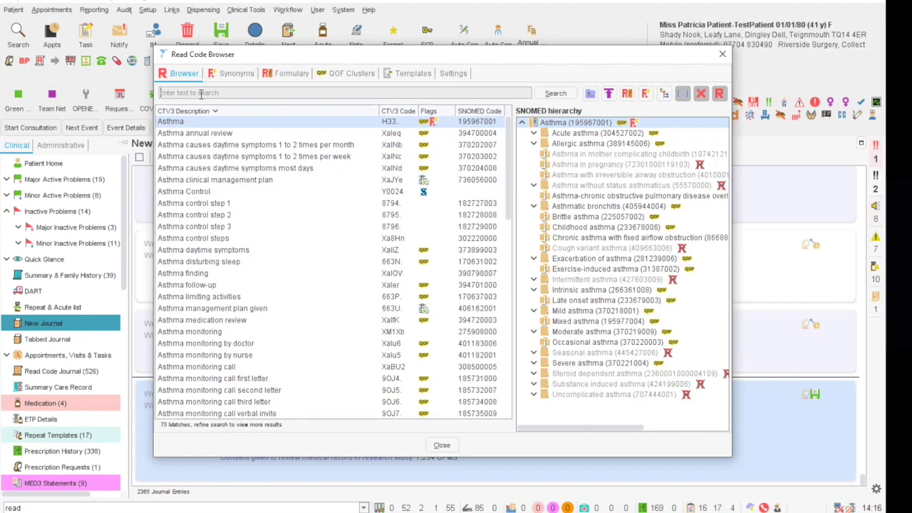
{"action": "type", "text": "diabetes"}
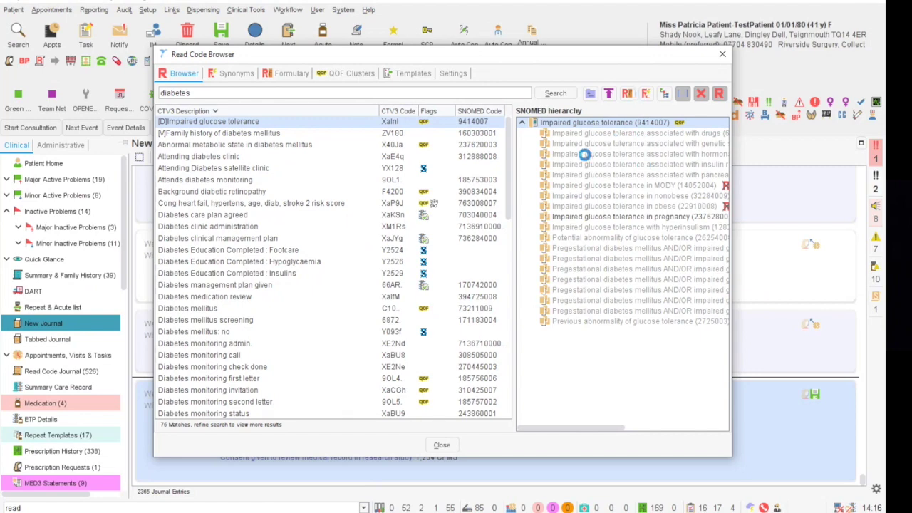
{"action": "left_click", "coordinate": [568, 312]}
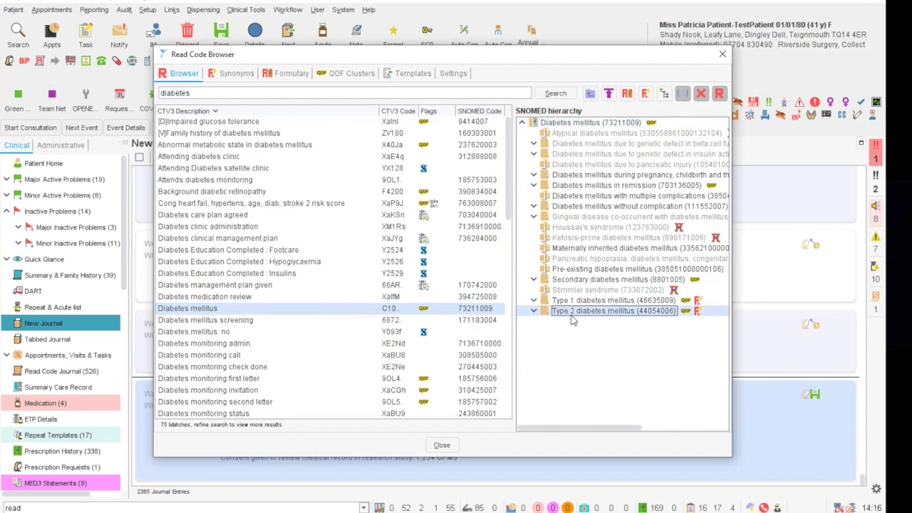
{"action": "left_click", "coordinate": [534, 312]}
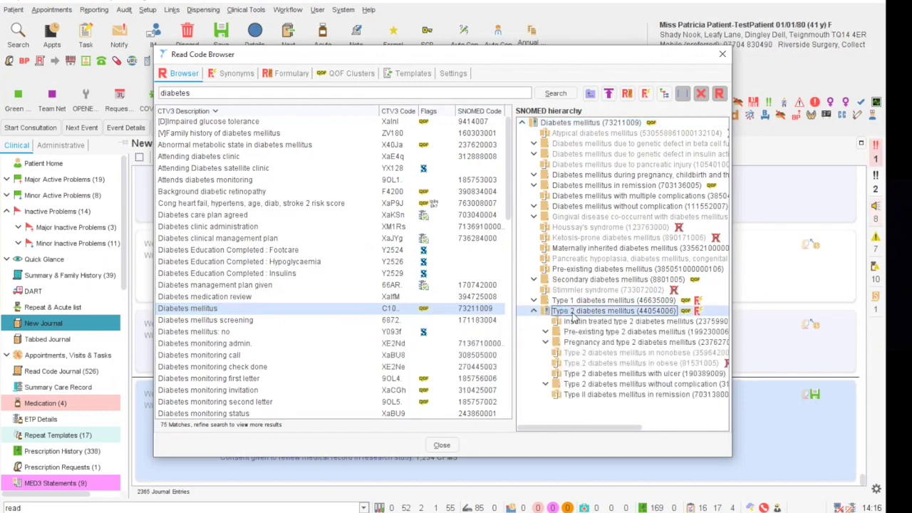
{"action": "double_click", "coordinate": [572, 313]}
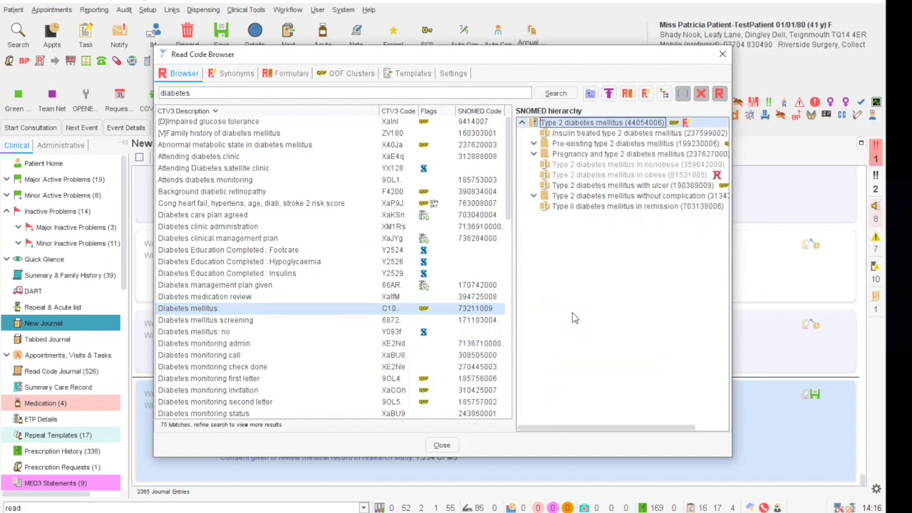
{"action": "double_click", "coordinate": [599, 123]}
{"action": "left_click", "coordinate": [420, 447]}
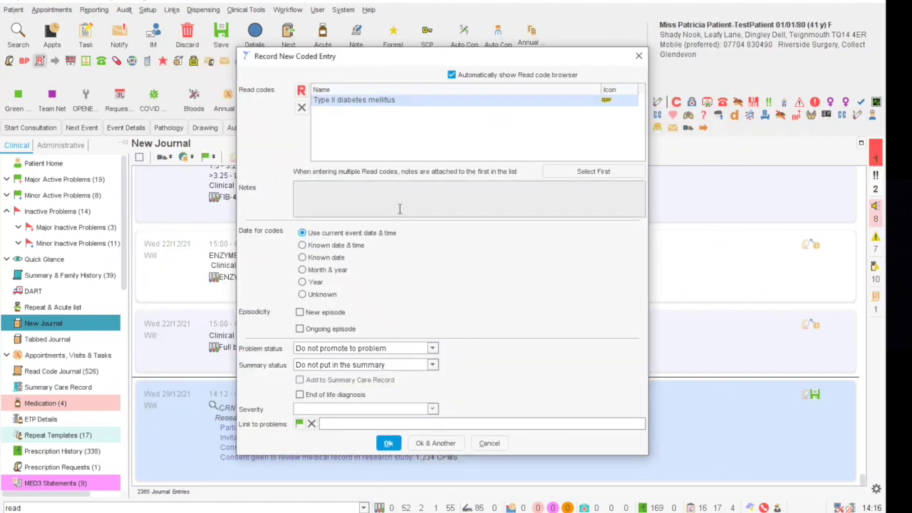
Add the note "type 2 diabetes picked up on baseline research screening appointment" to the coded entry and record it as a new episode
{"action": "type", "text": "type 2 diabet"}
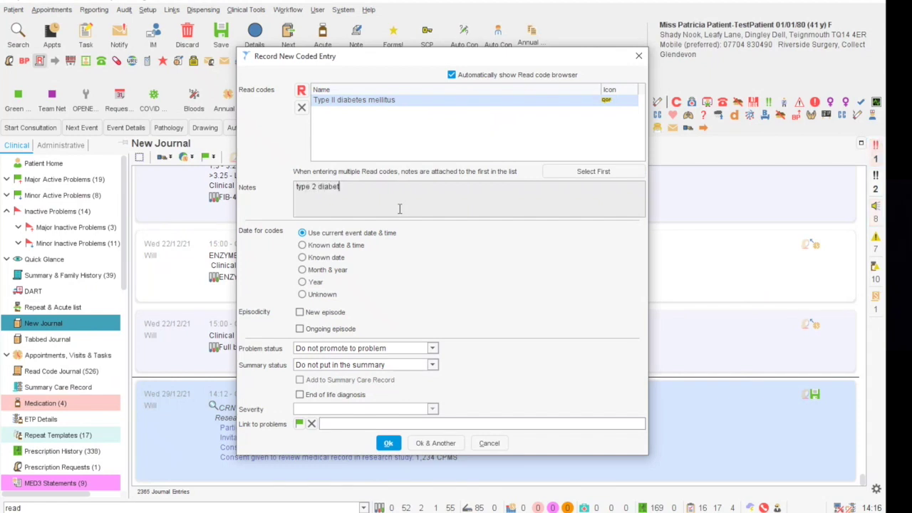
{"action": "type", "text": "es picked up "}
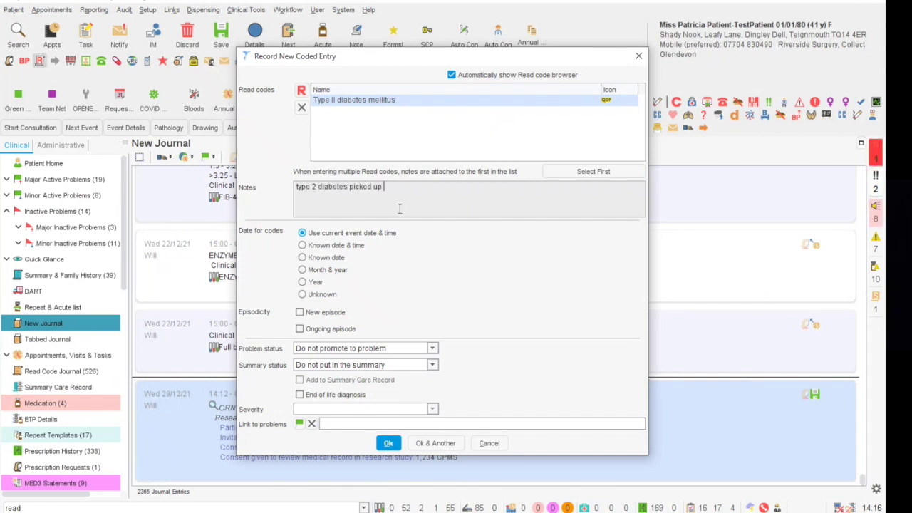
{"action": "type", "text": "on baseline rese"}
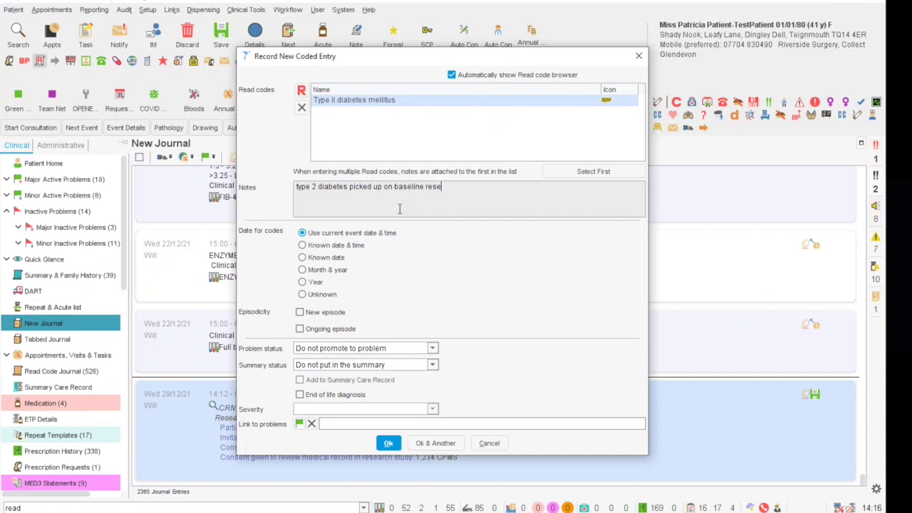
{"action": "type", "text": "arch screening"}
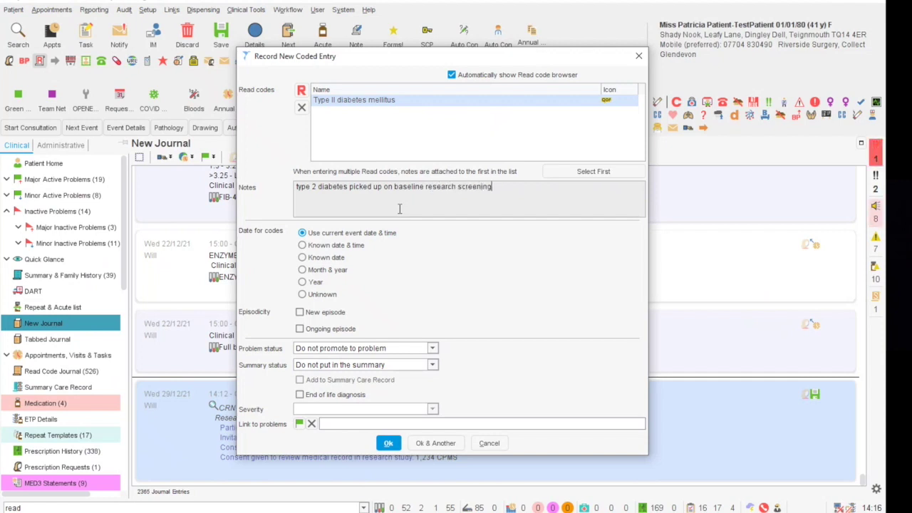
{"action": "type", "text": " appointment"}
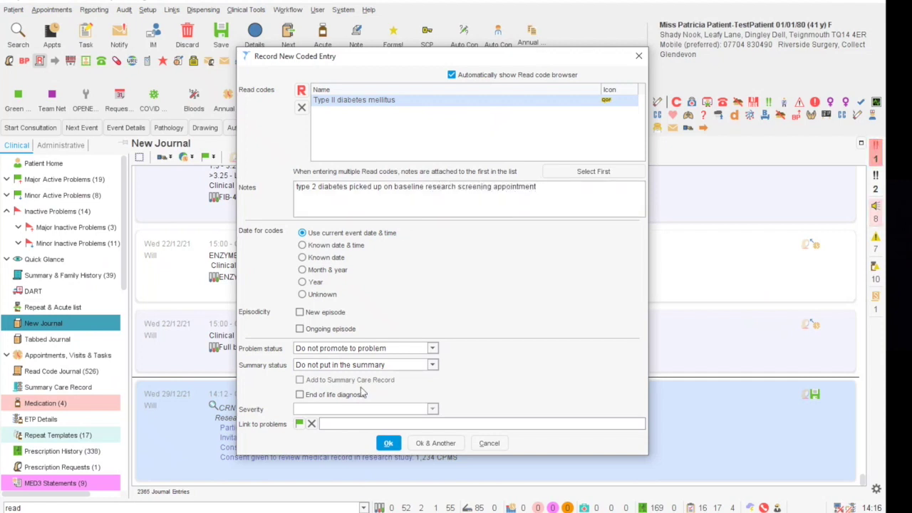
{"action": "left_click", "coordinate": [387, 443]}
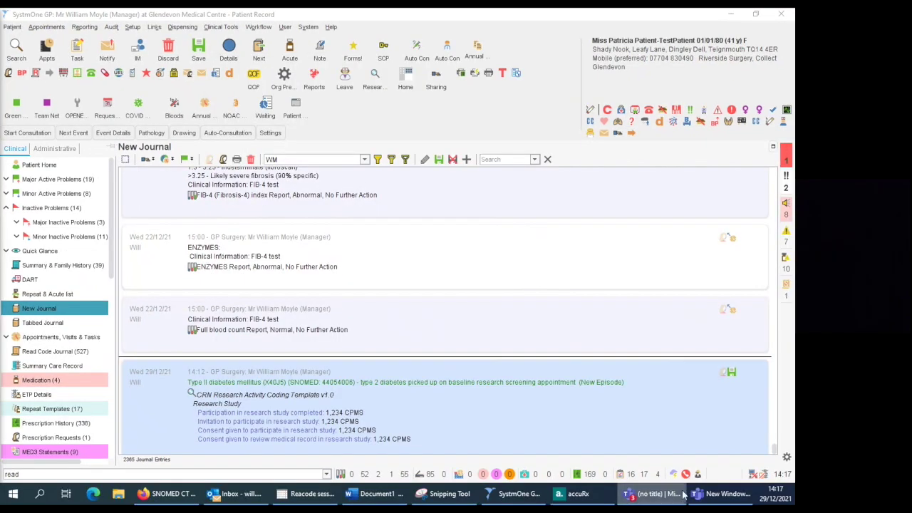